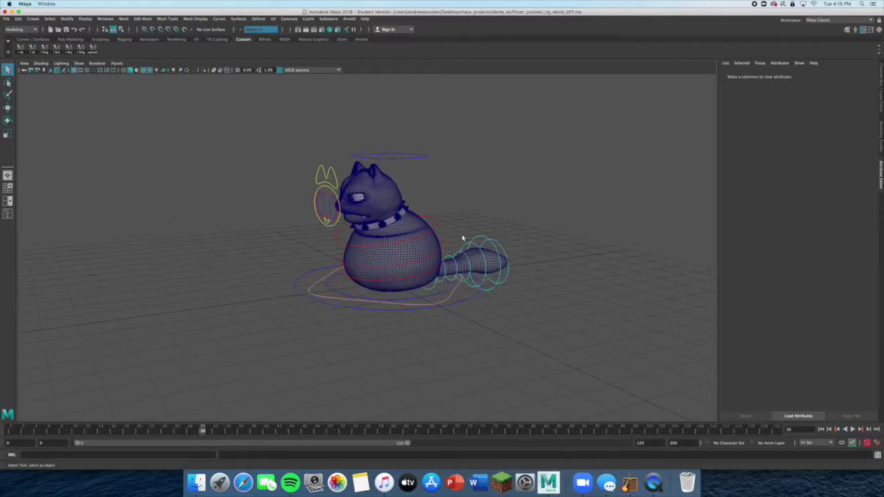
scroll(472, 265, up, 3)
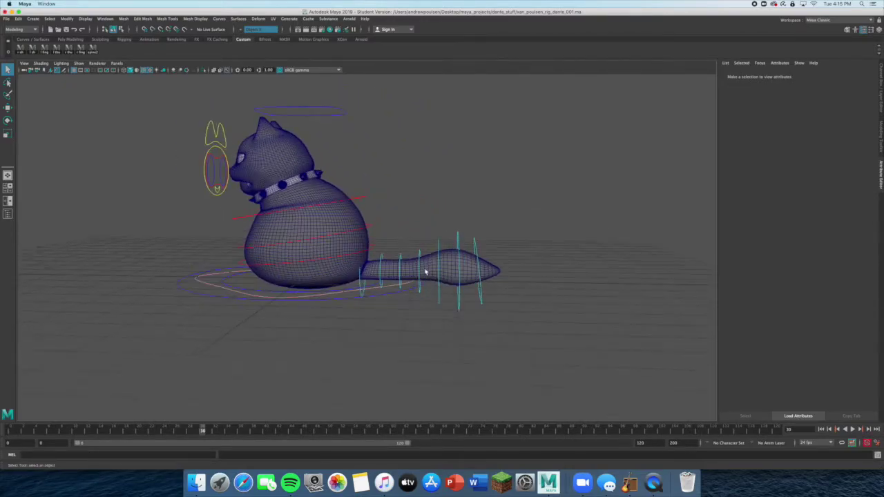
alt+drag(410, 302, 418, 302)
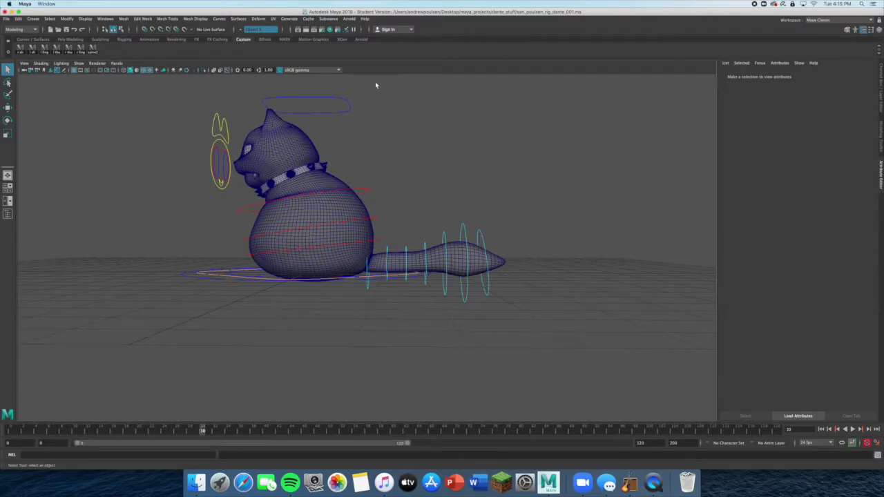
scroll(414, 147, down, 2)
alt+drag(417, 155, 424, 156)
scroll(422, 154, up, 3)
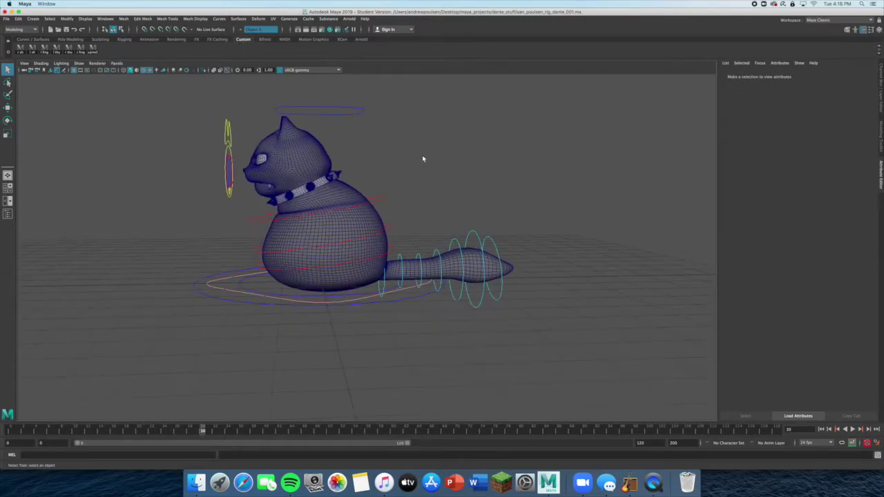
alt+middle_drag(422, 155, 456, 163)
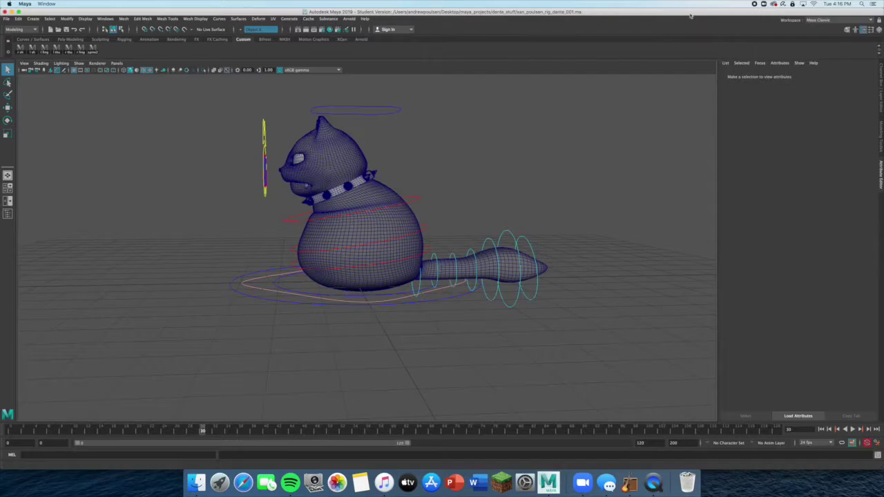
- Open the Script Editor and place it beside the cat's tail
drag(691, 15, 607, 15)
click(792, 454)
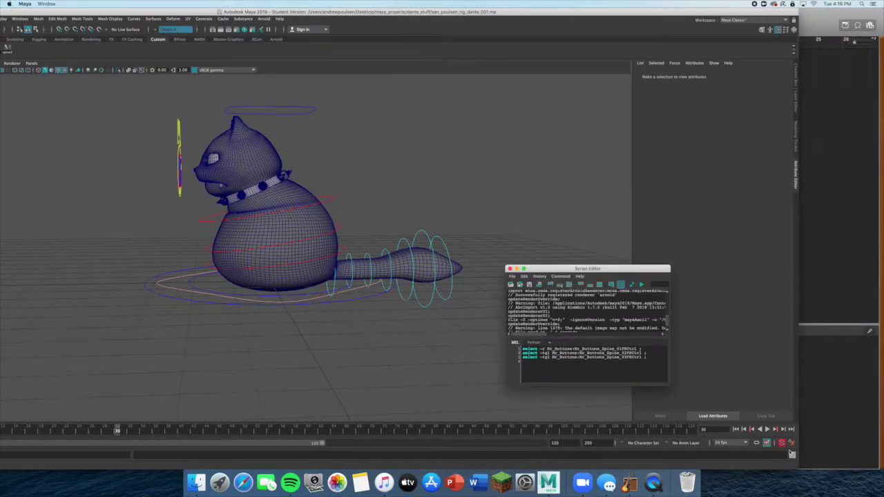
drag(546, 270, 501, 212)
click(464, 219)
click(465, 219)
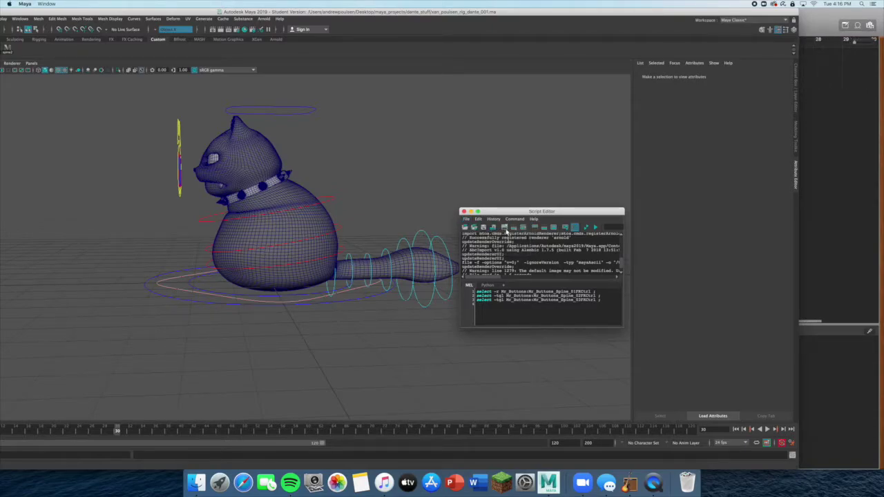
- Clear the Script Editor history and delete the old spine control selection commands from the MEL script
click(505, 228)
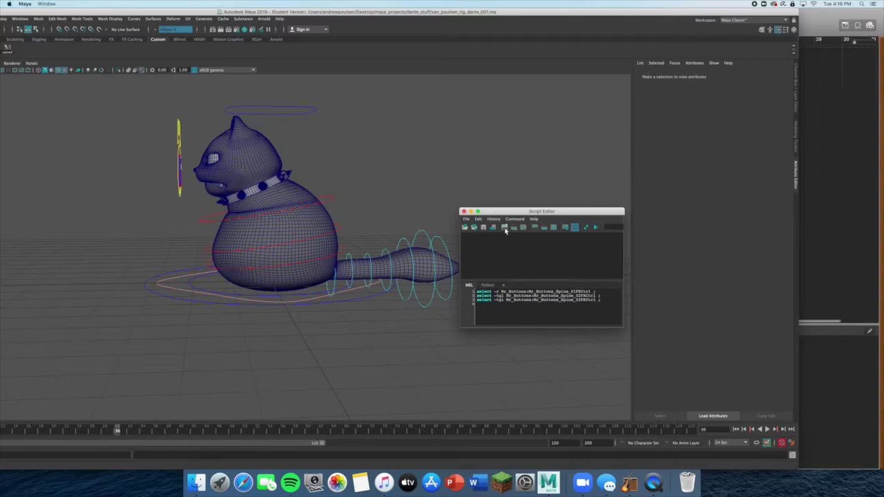
drag(606, 298, 468, 286)
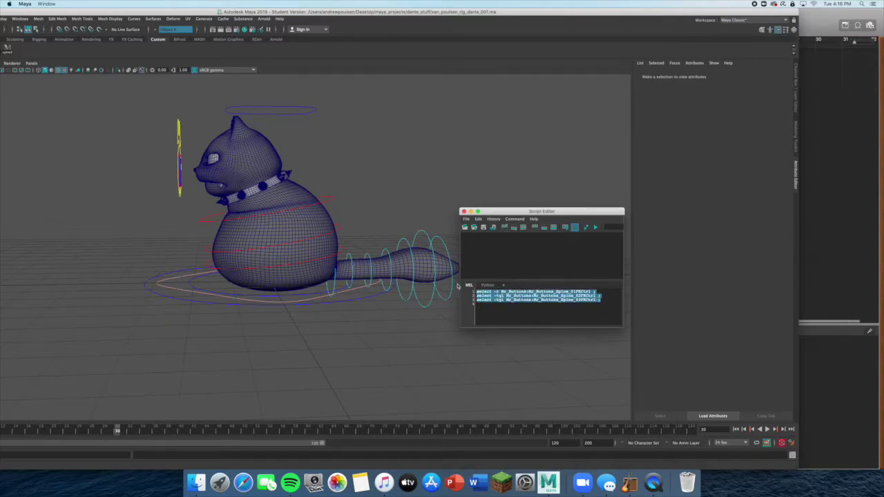
key(BackSpace)
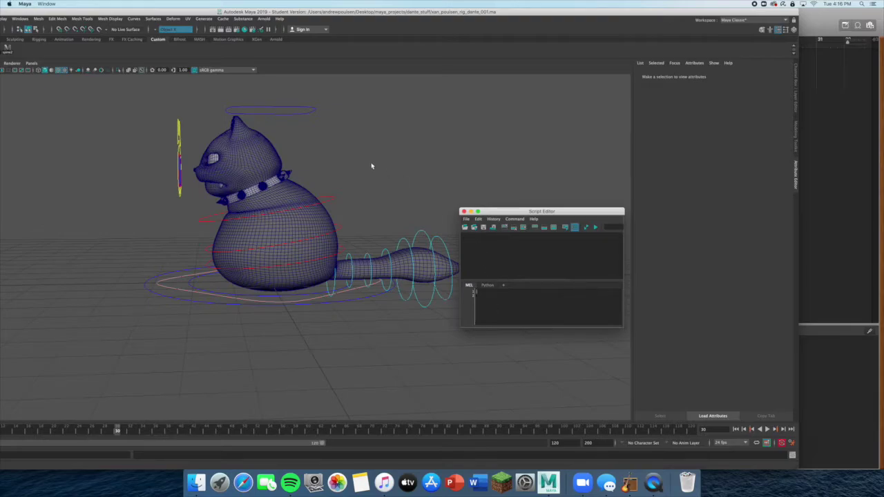
- Select all seven tail controls one after another, from tail_1_ctrl at the base to tail_7_ctrl at the tip
double_click(176, 12)
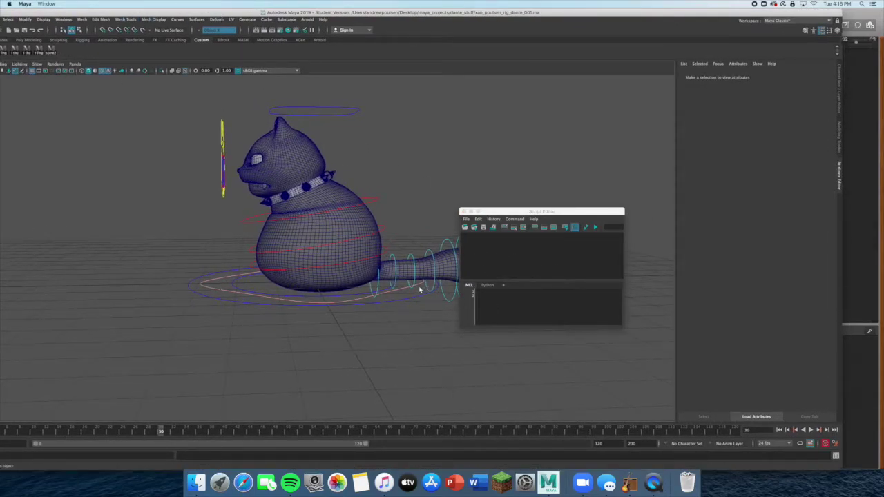
scroll(449, 320, down, 1)
alt+middle_drag(444, 319, 371, 314)
scroll(369, 316, up, 5)
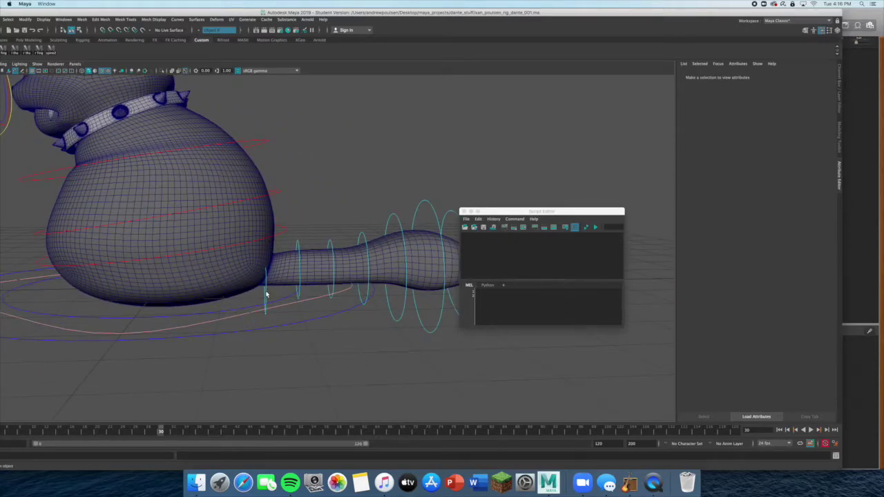
click(266, 295)
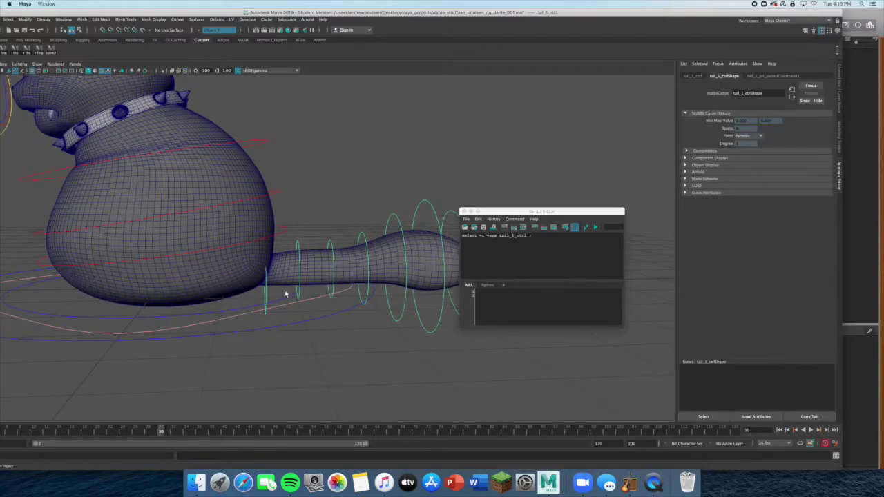
shift+click(298, 240)
shift+click(330, 242)
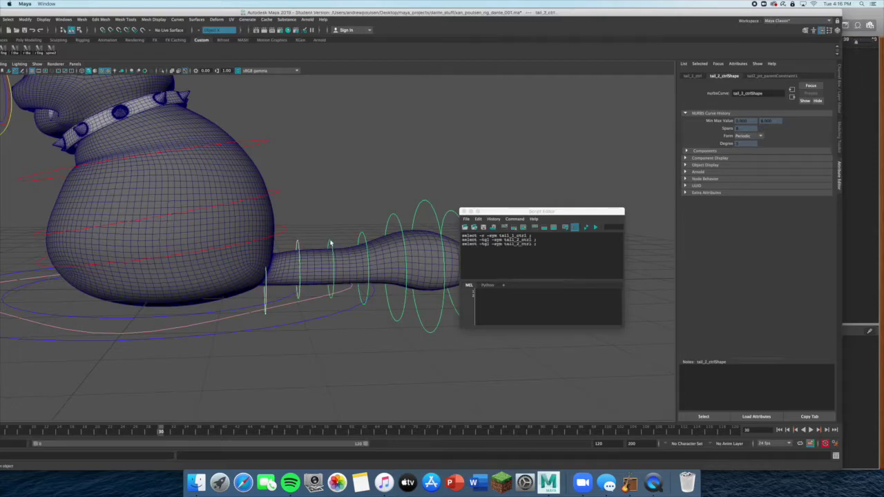
shift+click(364, 238)
shift+click(399, 227)
alt+middle_drag(399, 227, 349, 217)
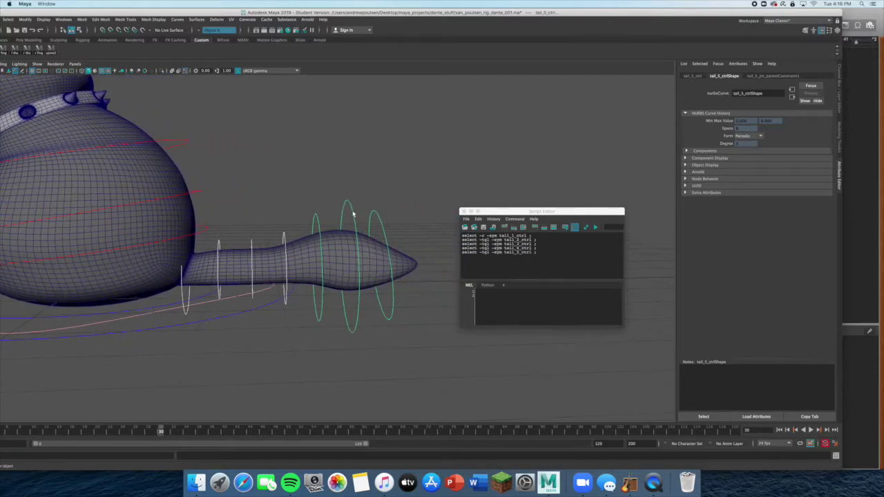
shift+click(370, 216)
shift+click(380, 220)
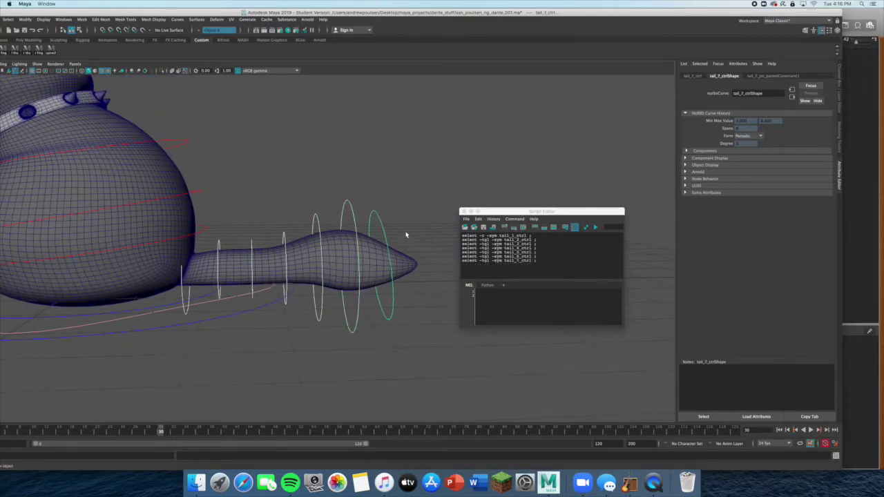
- Copy the recorded commands for the seven tail controls into the MEL script and save it to the shelf as tail1
drag(545, 264, 454, 230)
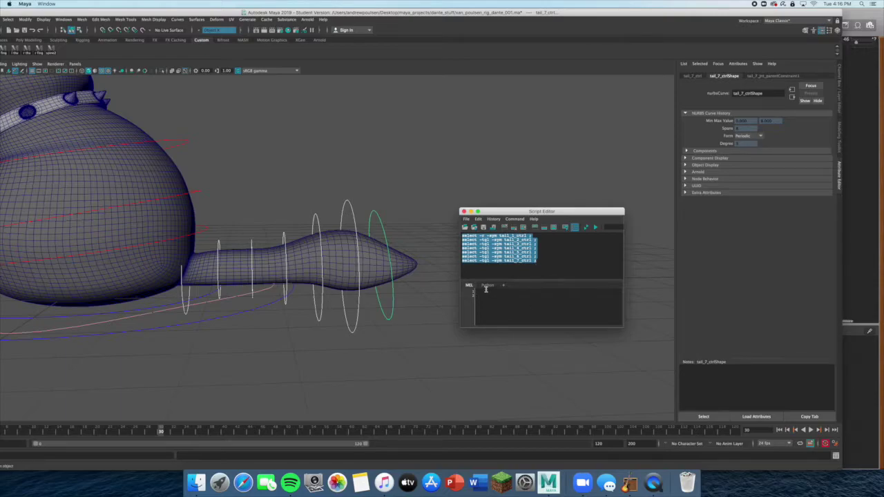
text(select -r -sym tail_1_ctrl ; select -tgl -sym tail_2_ctrl ; select -tgl -sym tail_3_ctrl ; select -tgl -sym tail_4_ctrl ; select -tgl -sym tail_5_ctrl ; select -tgl -sym tail_6_ctrl ; select -tgl -sym tail_7_ctrl ;)
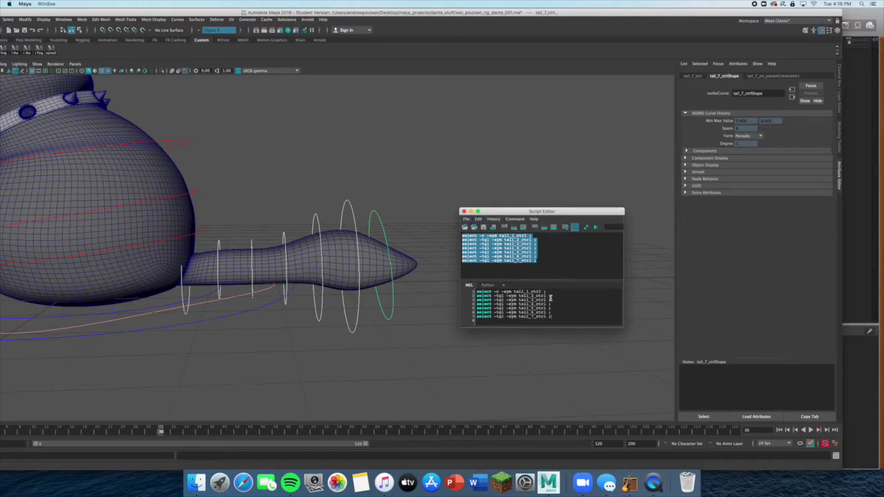
click(466, 219)
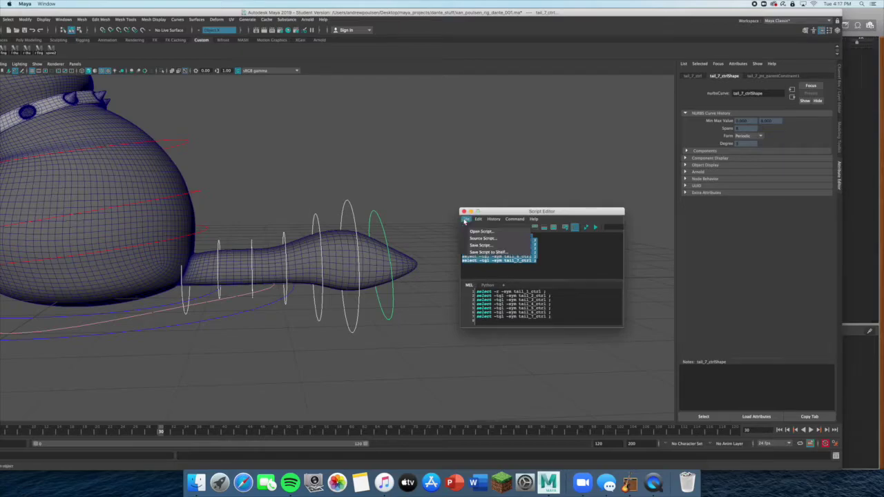
click(495, 253)
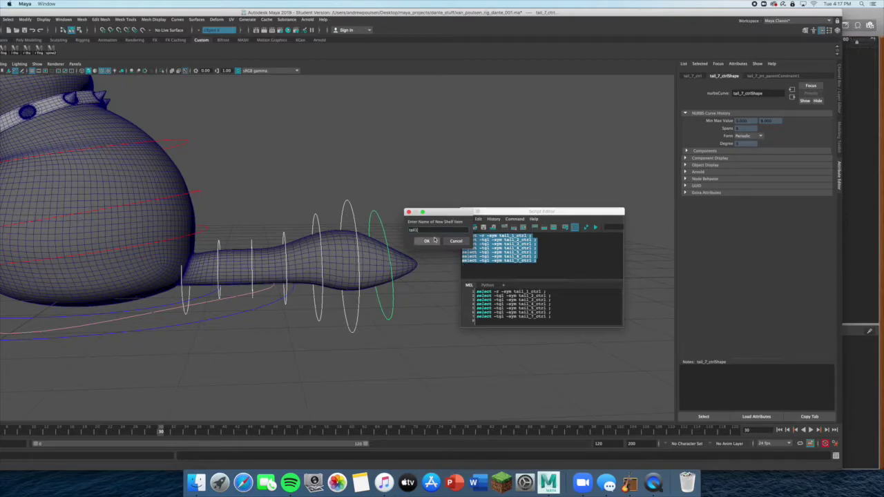
click(427, 242)
- Test the tail1 shelf script by running it with nothing selected, and deselect the tail controls again
mouse_move(134, 14)
mouse_down()
mouse_move(247, 22)
mouse_move(150, 17)
mouse_up()
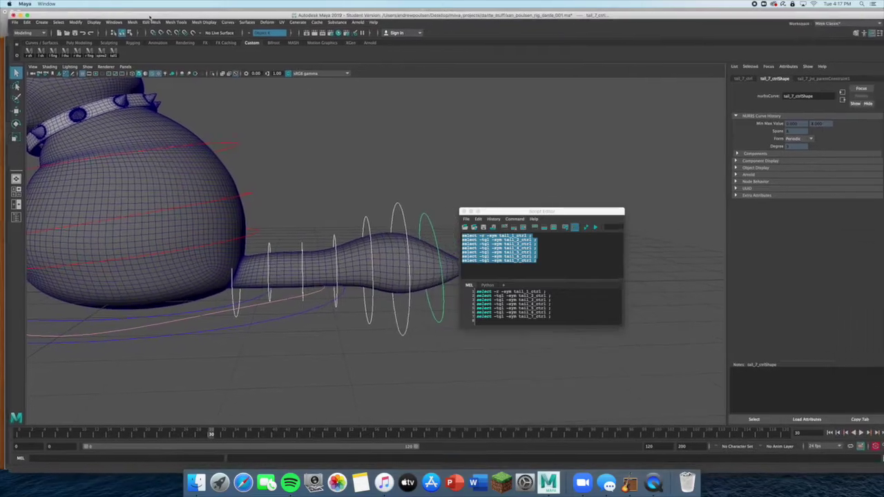
click(319, 200)
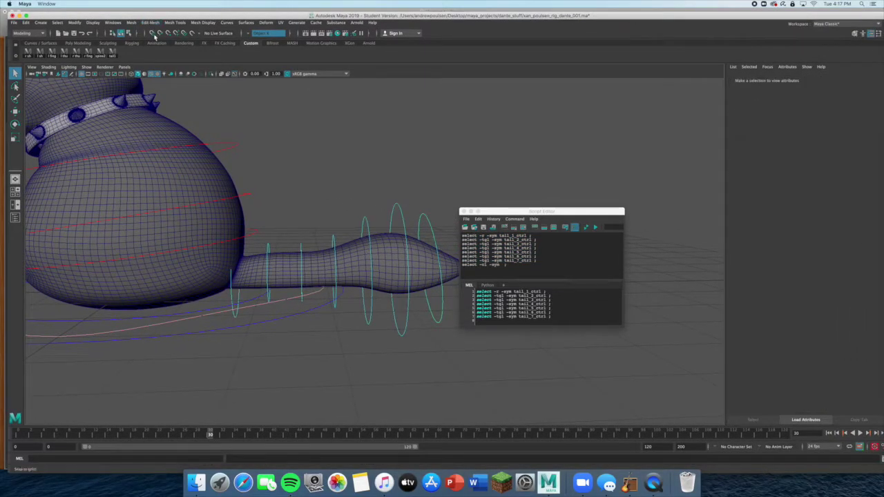
click(111, 54)
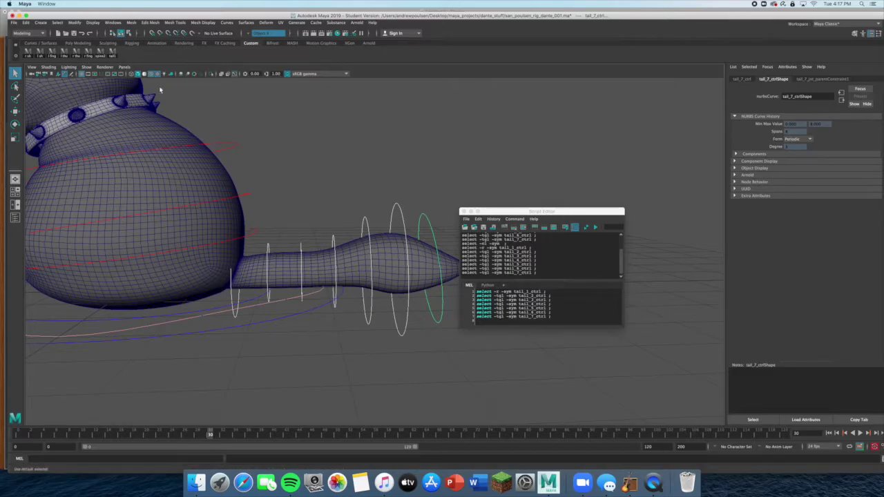
click(388, 230)
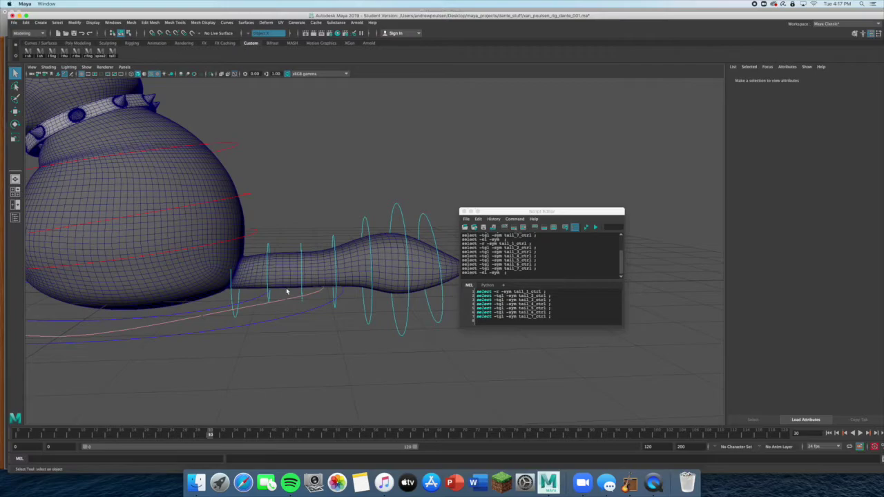
alt+drag(304, 331, 247, 314)
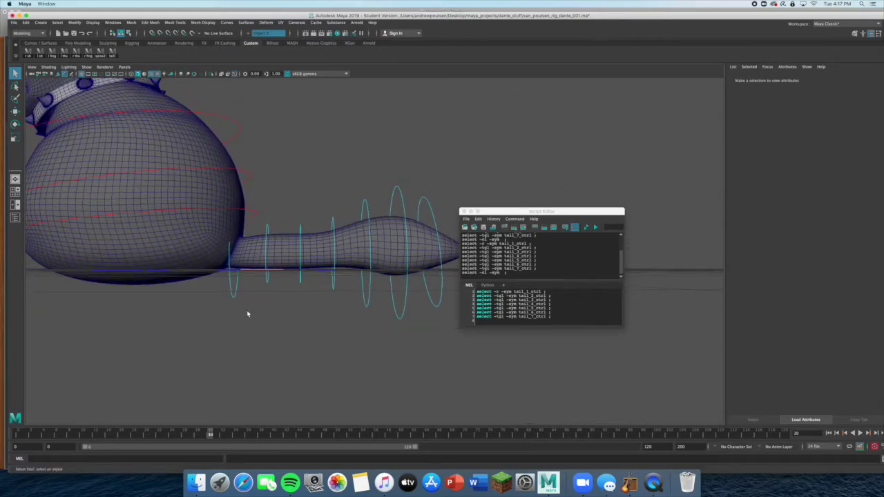
drag(218, 286, 339, 310)
click(437, 355)
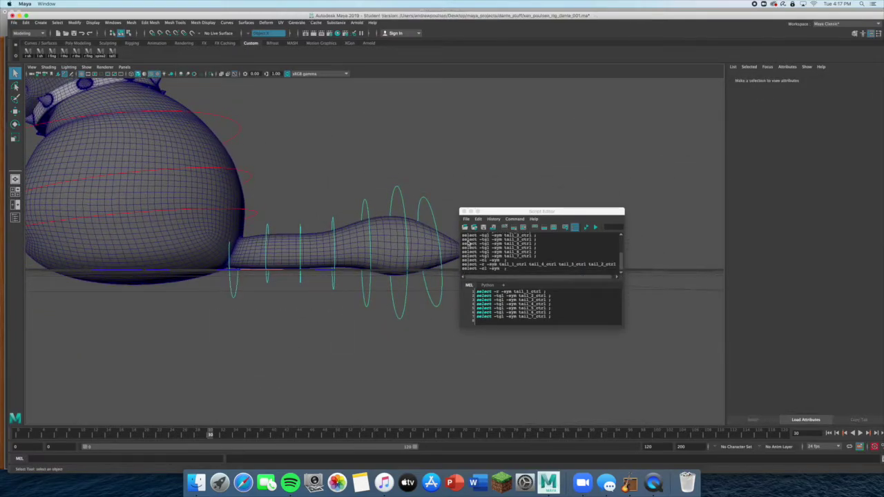
click(505, 227)
drag(197, 276, 340, 311)
click(290, 311)
click(199, 275)
click(225, 293)
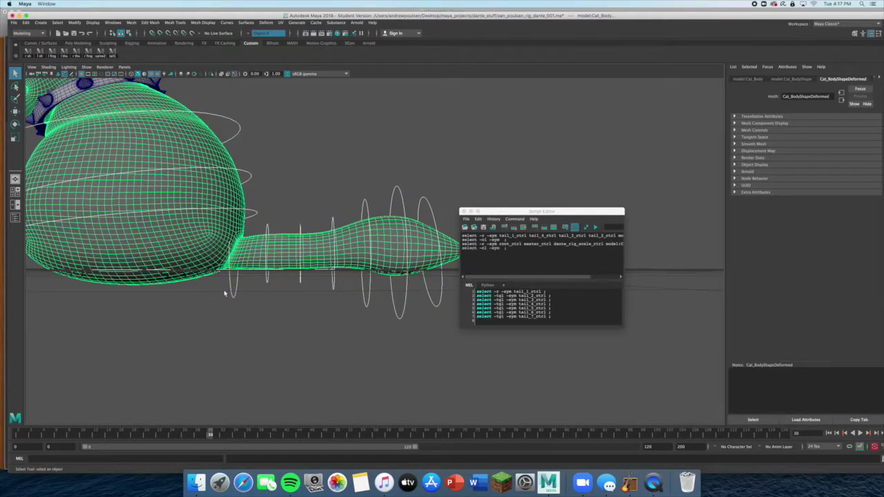
drag(221, 284, 334, 309)
click(225, 284)
click(231, 288)
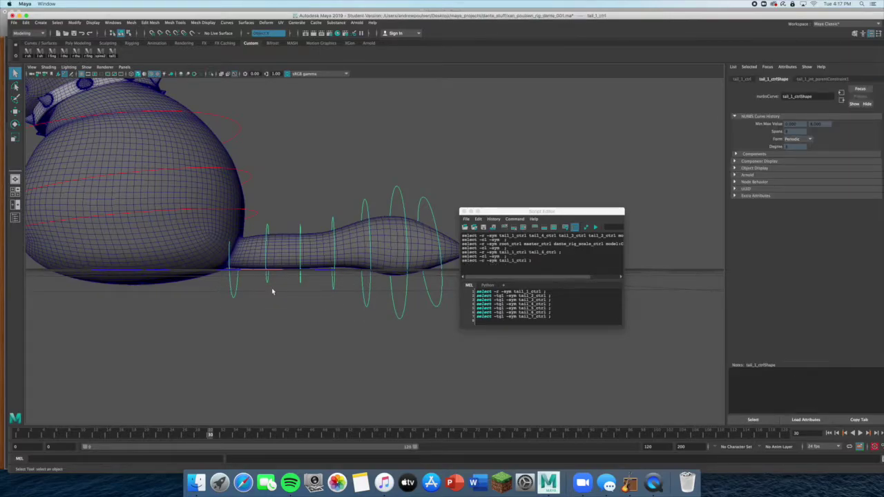
- Select the first four tail controls one after another, from tail_1_ctrl to tail_4_ctrl
click(233, 294)
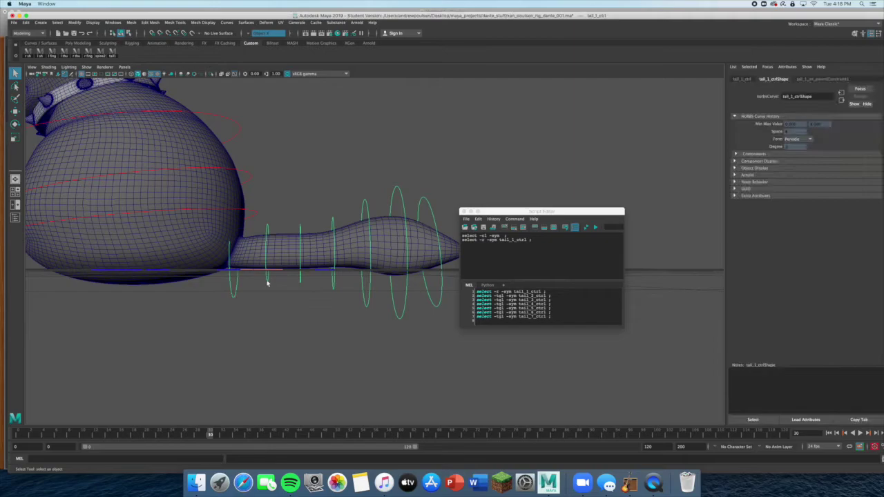
shift+click(267, 282)
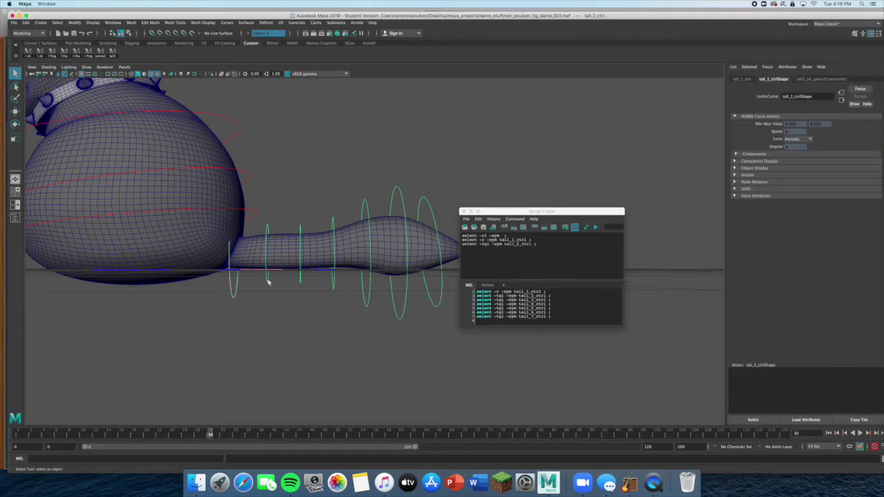
shift+click(300, 282)
shift+click(333, 291)
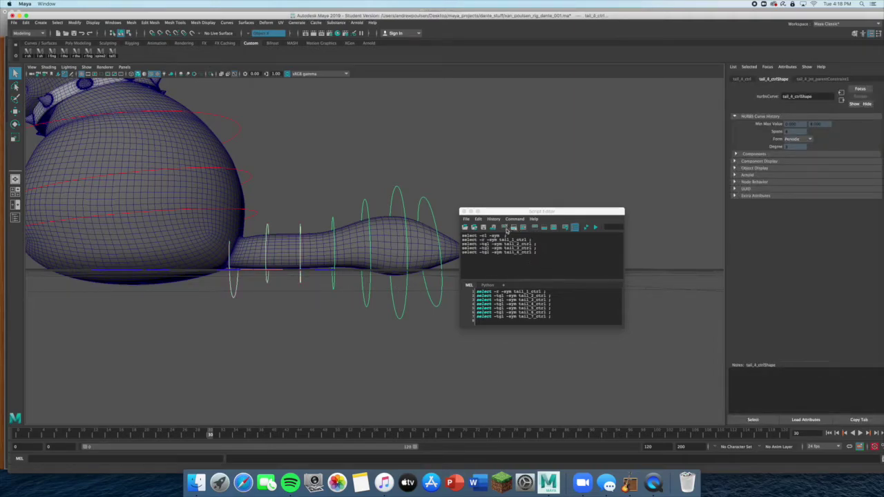
- Delete all the seven-control tail selection commands from the MEL script
drag(557, 315, 455, 299)
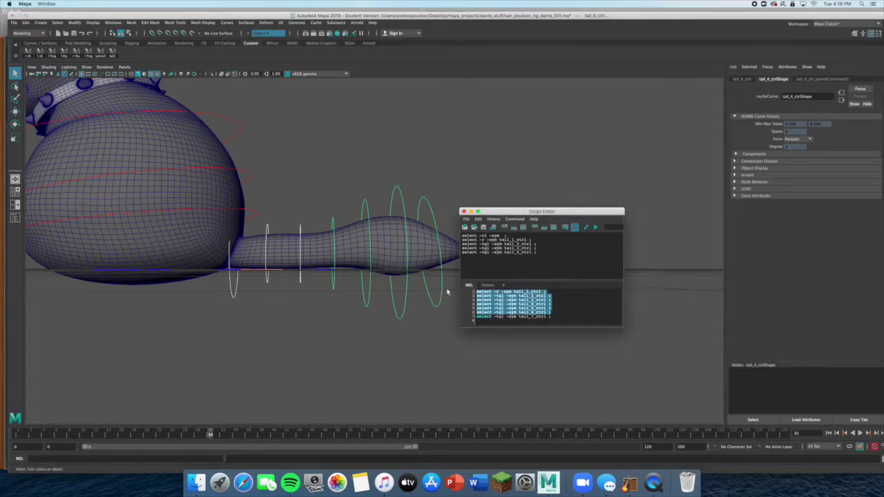
key(BackSpace)
drag(553, 295, 430, 285)
key(BackSpace)
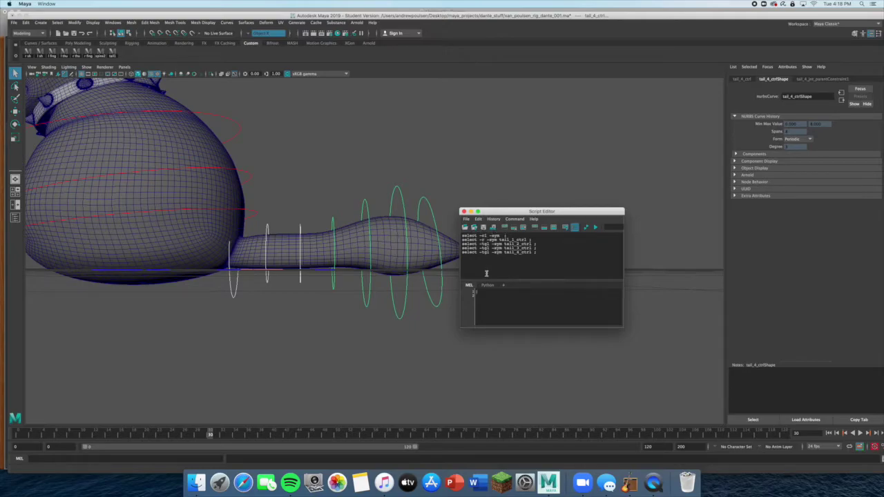
- Copy the recorded commands for the first four tail controls into the MEL script, save it to the shelf as tail2, and deselect the controls
drag(544, 253, 434, 233)
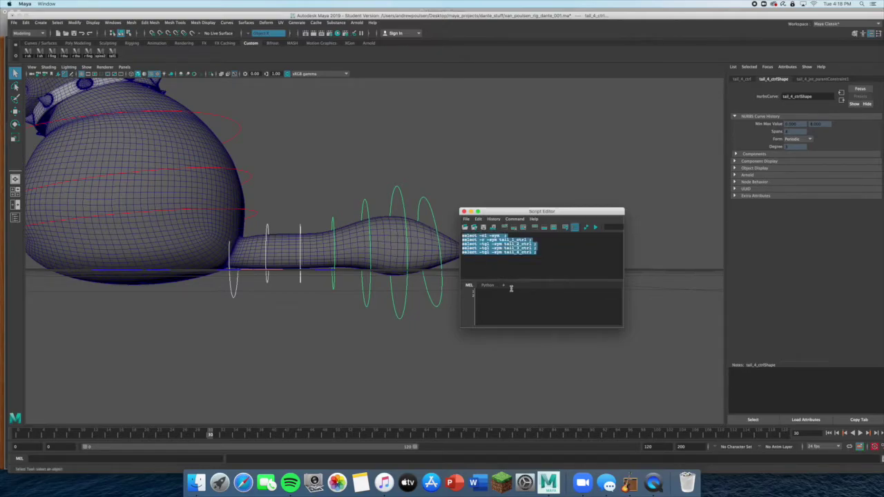
text(select -cl -sym ; select -r -sym tail_1_ctrl ; select -tgl -sym tail_2_ctrl ; select -tgl -sym tail_3_ctrl ; select -tgl -sym tail_4_ctrl ;)
click(466, 219)
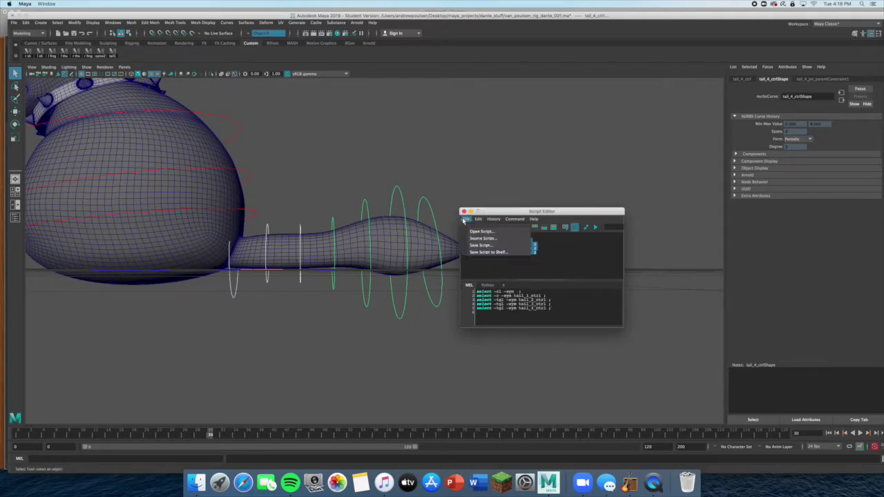
click(480, 253)
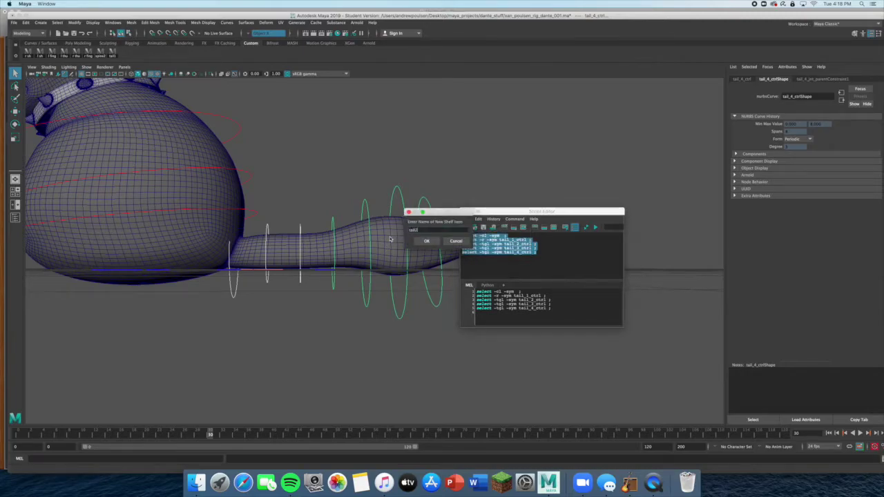
key(Return)
click(362, 195)
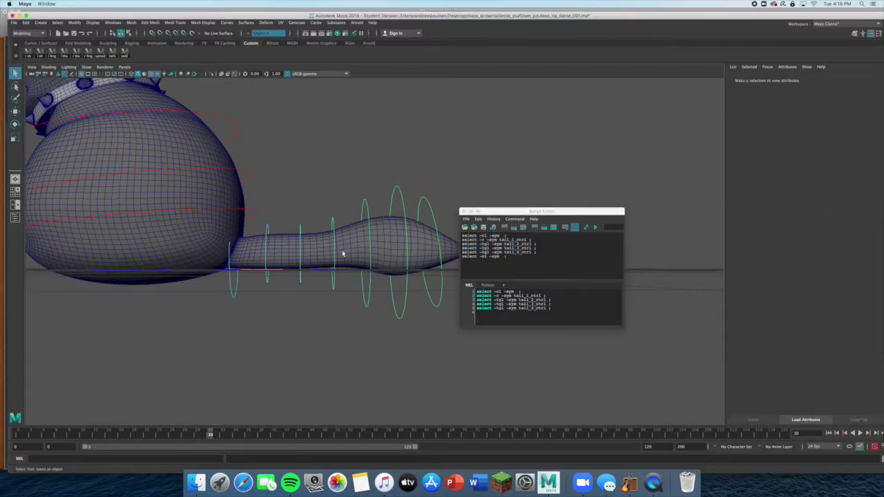
- Clear the recorded command history and select the last three tail controls one after another, from tail_5_ctrl to tail_7_ctrl
click(505, 227)
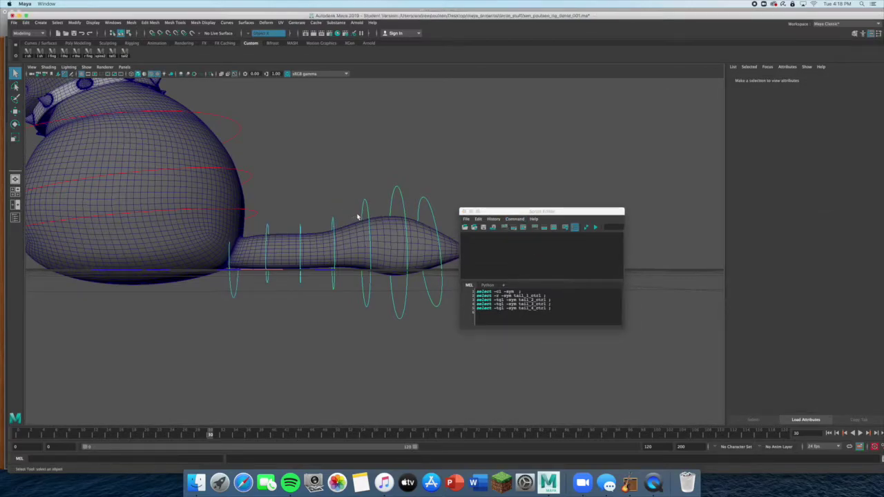
click(372, 212)
shift+click(401, 197)
shift+click(431, 208)
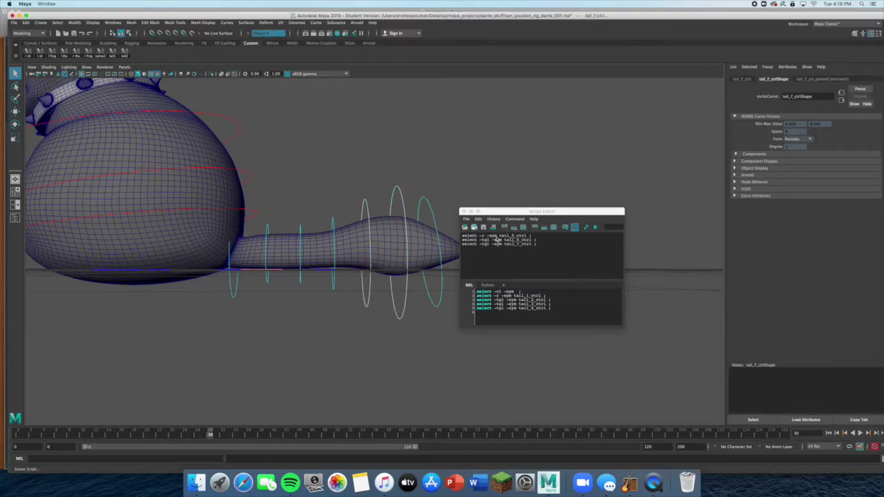
- Replace the MEL script's contents with the recorded selection commands for tail_5_ctrl, tail_6_ctrl and tail_7_ctrl
drag(536, 244, 464, 236)
key(super+c)
click(548, 300)
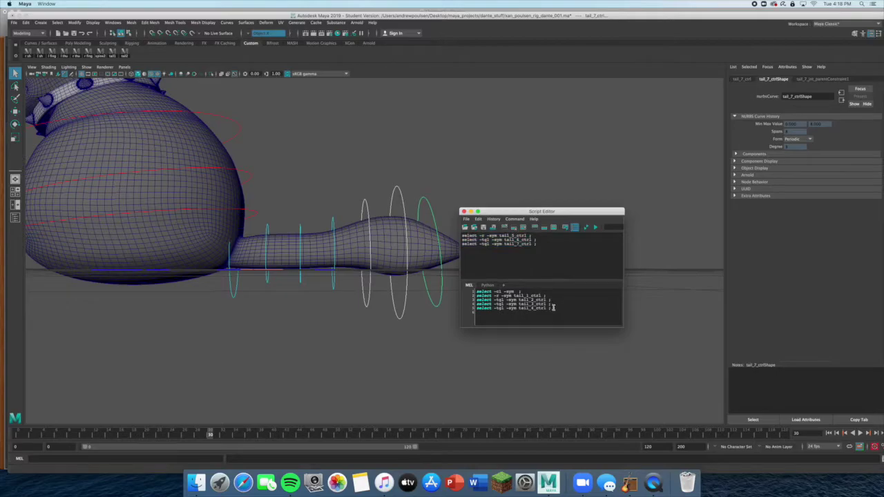
key(super+a)
key(BackSpace)
drag(547, 246, 458, 233)
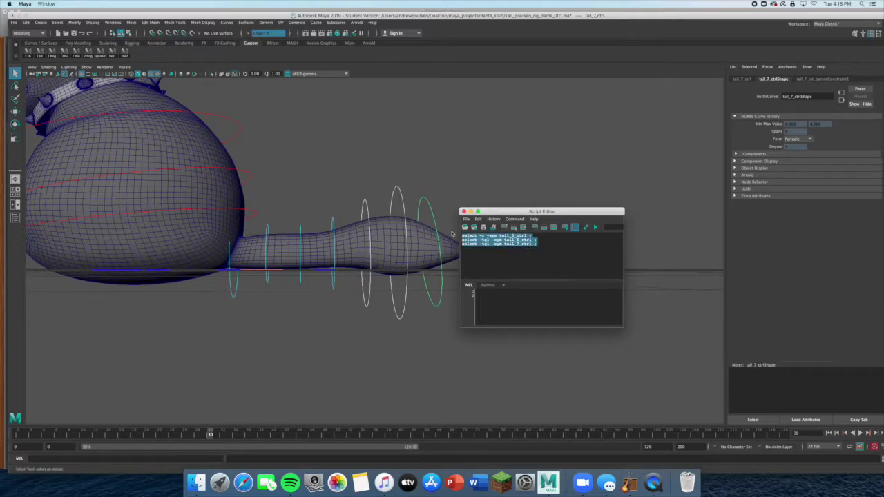
click(509, 292)
key(super+v)
- Save the three-control script to the shelf as tail3 and deselect the tail controls
click(466, 219)
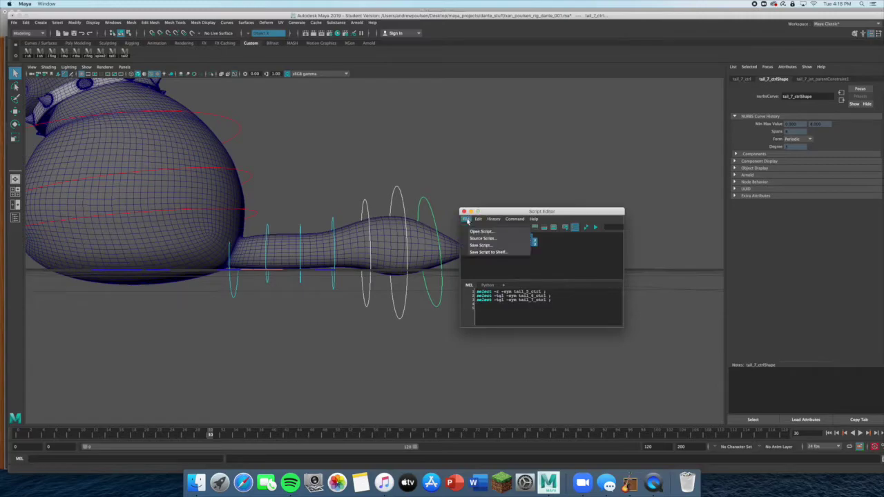
click(494, 251)
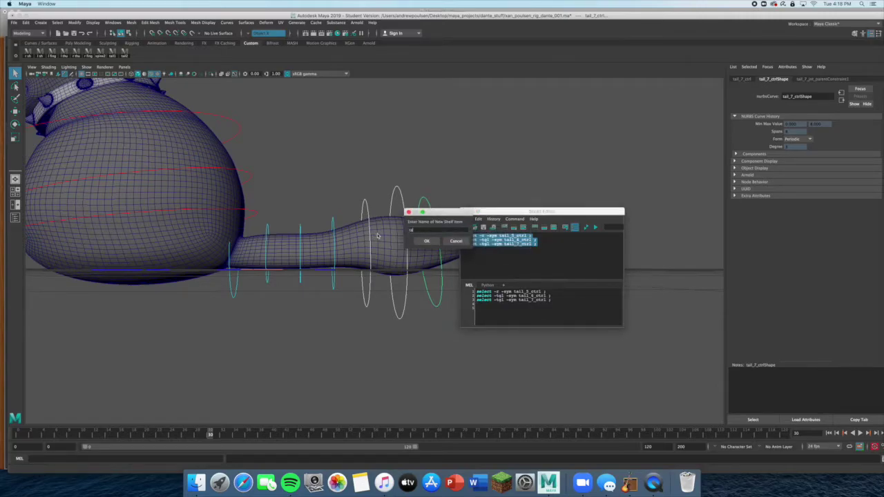
key(Return)
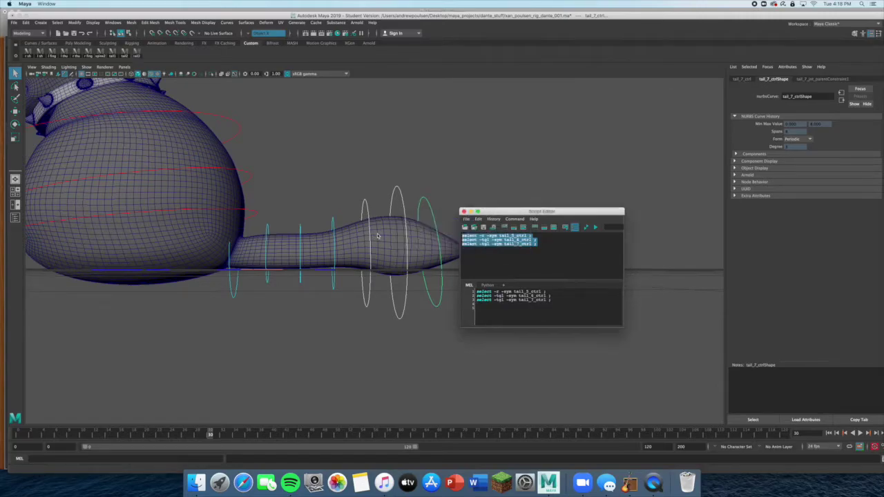
click(438, 182)
- Test the tail2 shelf script by selecting the first four tail controls with it and rotating them upward about 17° around X
scroll(285, 219, down, 3)
alt+drag(312, 247, 311, 274)
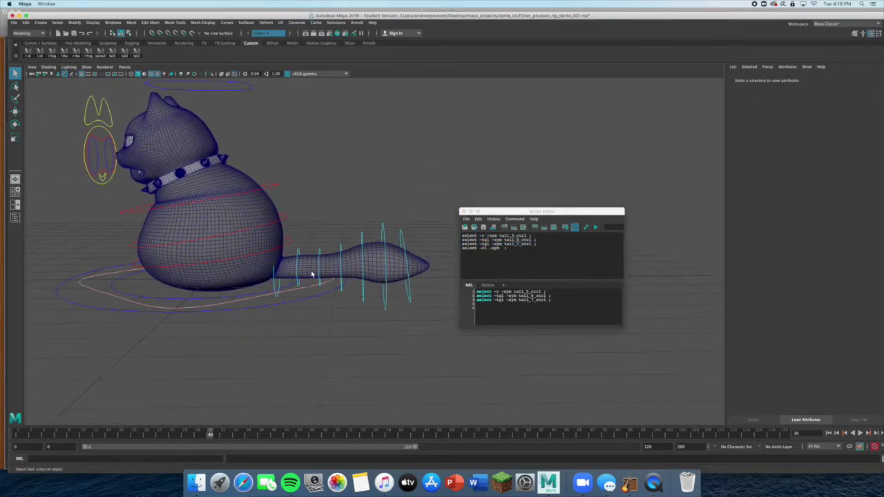
alt+right_drag(312, 274, 338, 286)
mouse_move(338, 286)
alt+middle_down()
mouse_move(337, 241)
mouse_move(346, 276)
alt+middle_up()
scroll(346, 276, down, 2)
alt+drag(346, 276, 350, 276)
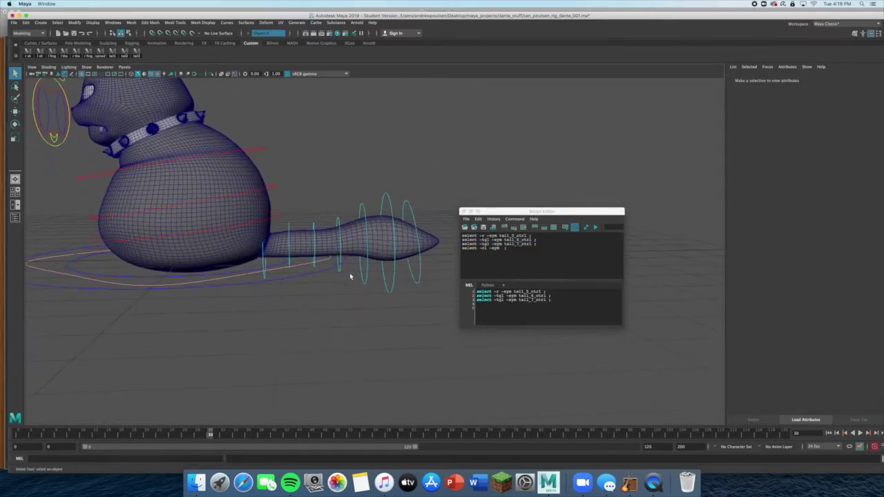
click(126, 54)
key(e)
drag(343, 214, 336, 206)
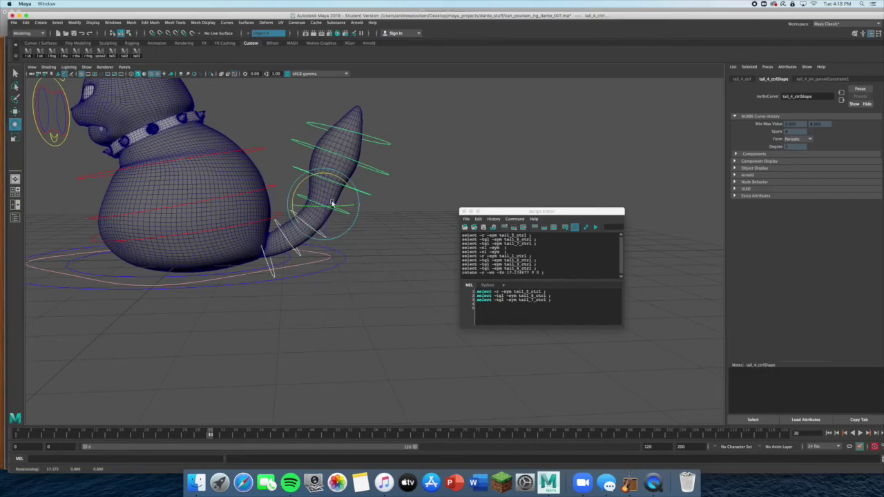
- Test the tail3 shelf script by rotating the last three tail controls about -44° around X, and deselect them
click(137, 54)
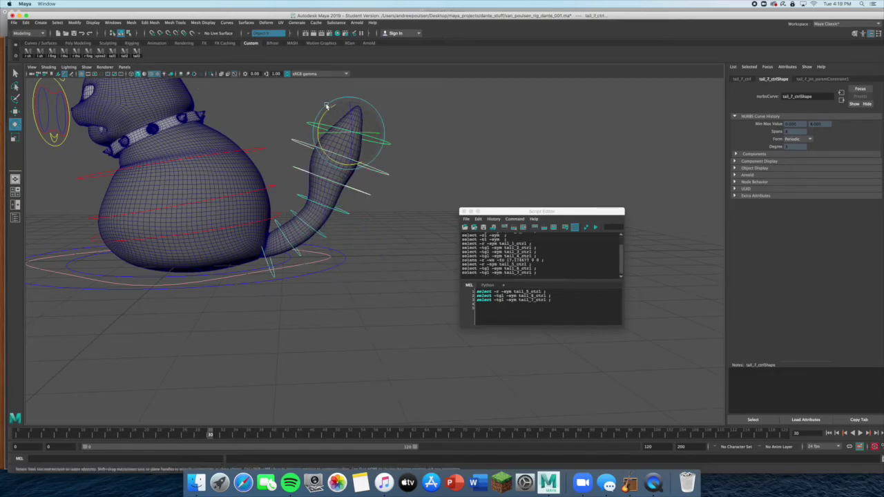
drag(328, 110, 440, 152)
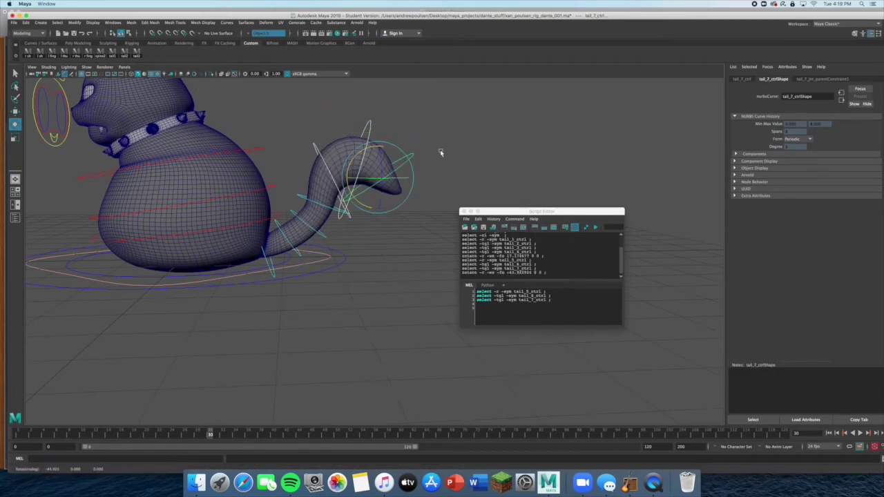
click(441, 162)
- Undo the test rotations of the tail controls so the tail is straight again, and clear the selection
key(z)
key(z)
key(z)
key(z)
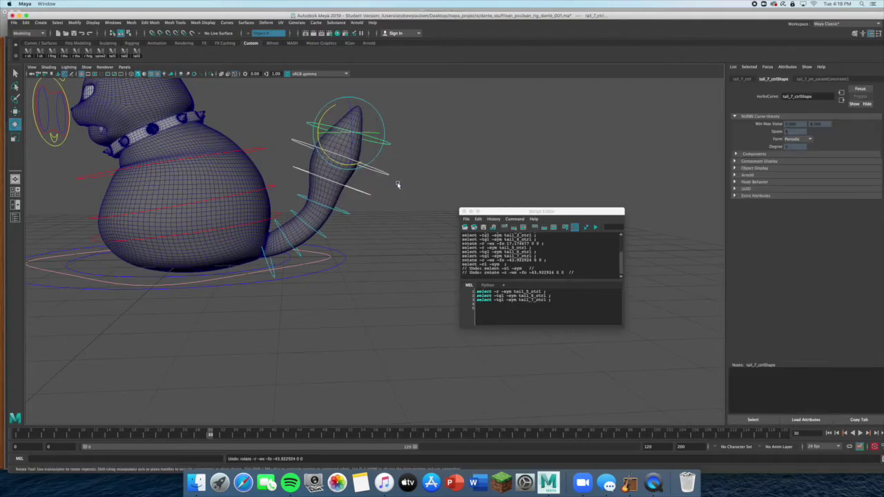
click(230, 119)
- Test the tail1 shelf script by rotating all seven tail controls about 13° around X, and undo the rotation
click(115, 56)
drag(389, 219, 337, 193)
key(super+z)
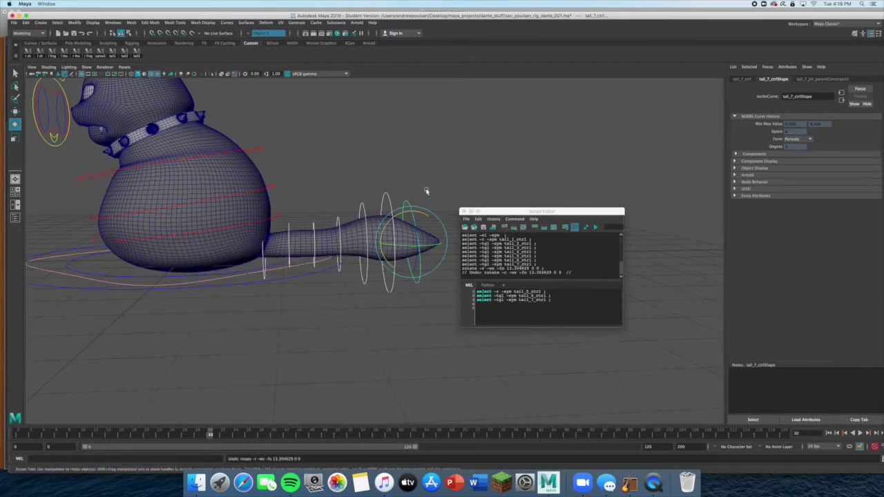
- Deselect the tail controls and close the Script Editor
click(457, 166)
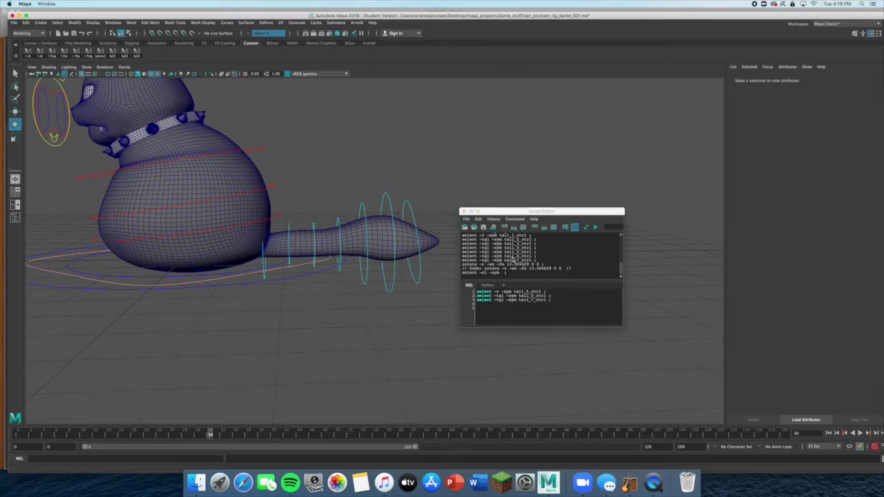
click(465, 212)
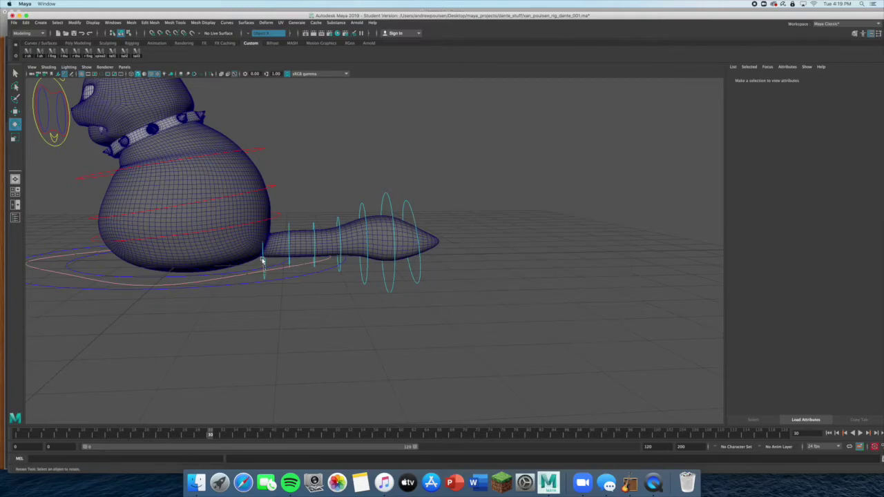
mouse_move(507, 268)
alt+mouse_down()
mouse_move(495, 274)
mouse_move(502, 276)
alt+mouse_up()
scroll(438, 261, down, 1)
scroll(420, 256, up, 3)
scroll(420, 256, down, 5)
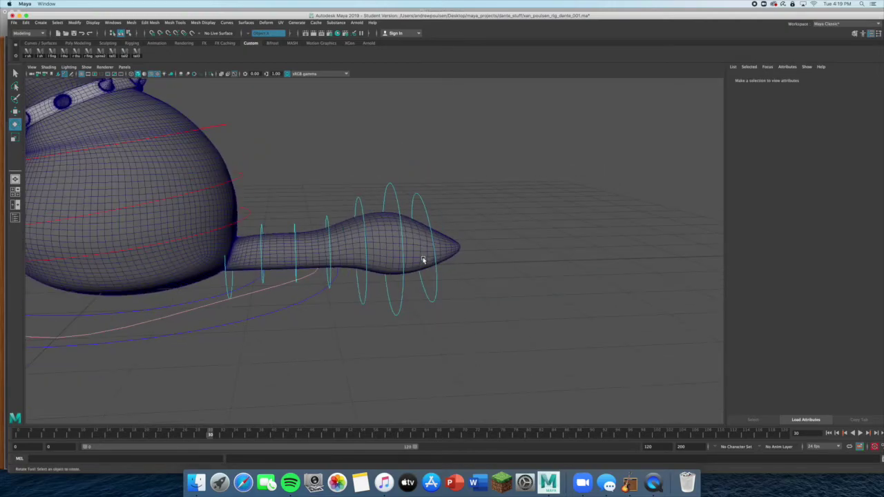
mouse_move(453, 267)
alt+mouse_down()
mouse_move(467, 270)
mouse_move(438, 262)
alt+mouse_up()
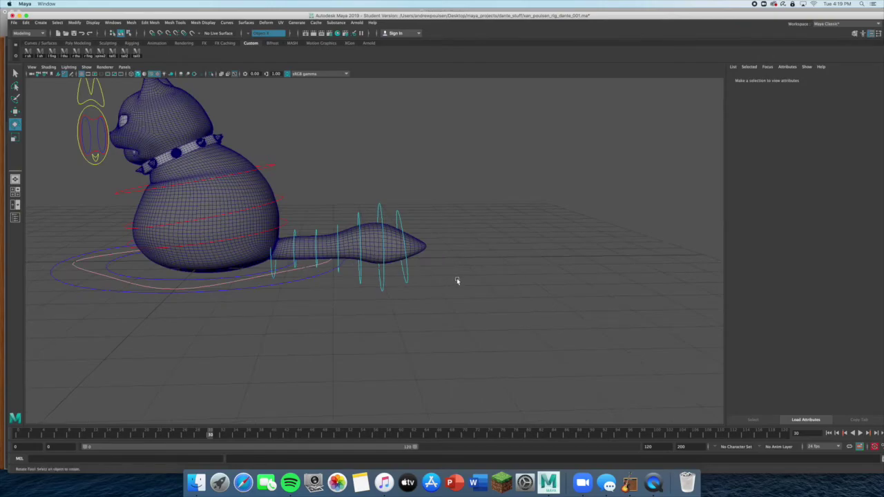
alt+drag(421, 251, 421, 251)
scroll(420, 249, up, 5)
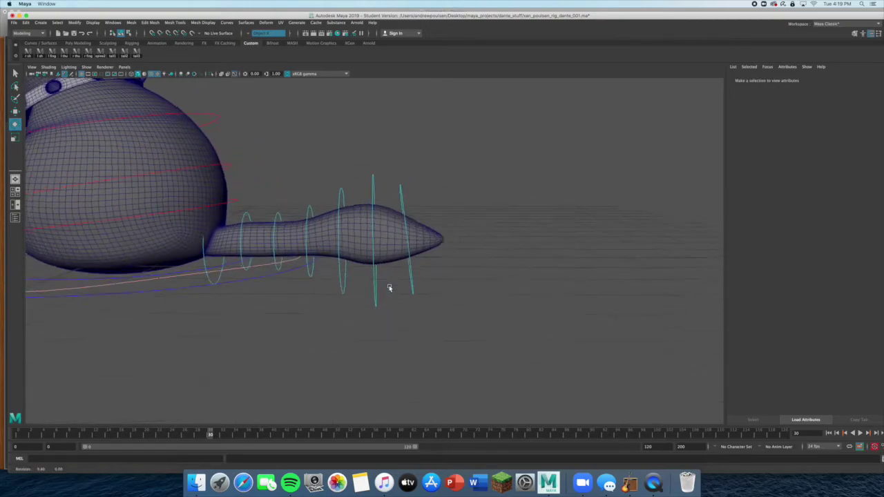
scroll(426, 272, down, 5)
alt+drag(397, 272, 356, 280)
scroll(388, 275, up, 5)
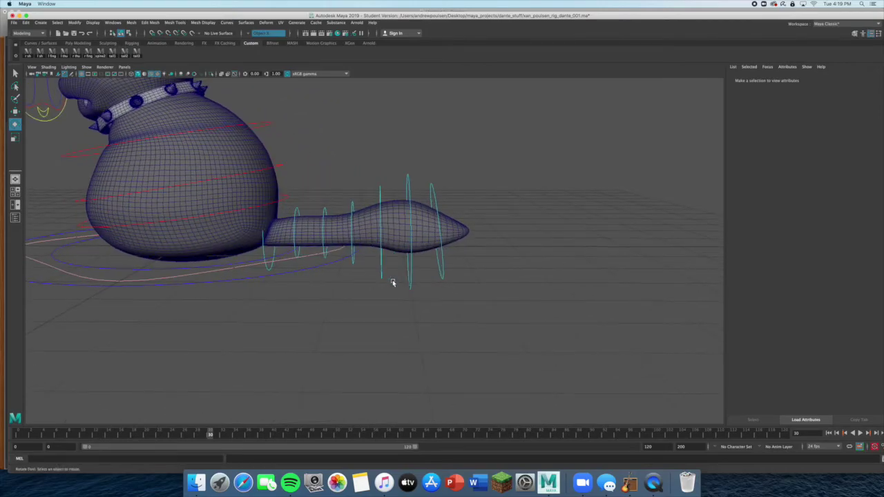